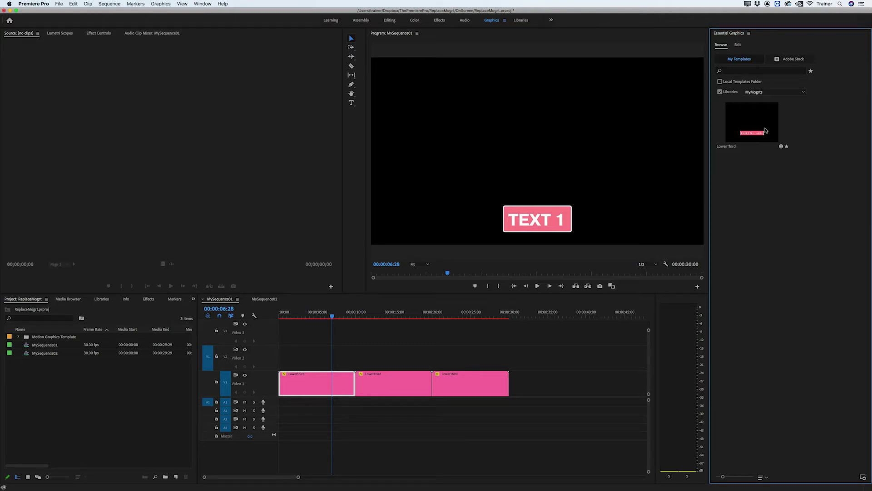
# Alt-drag the LowerThird template onto the lower-third timeline clip, then scrub to review its text and colour.
pyautogui.moveTo(766, 130); pyautogui.dragTo(472, 379)
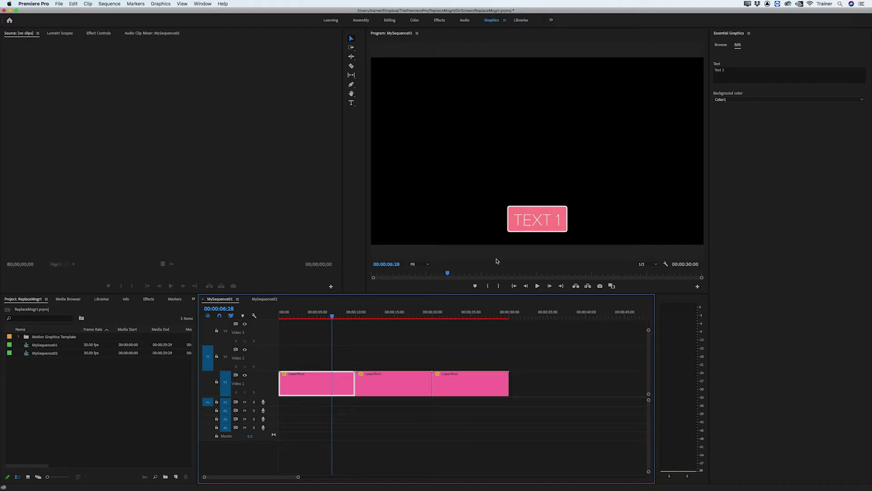
pyautogui.moveTo(321, 314); pyautogui.dragTo(414, 334)
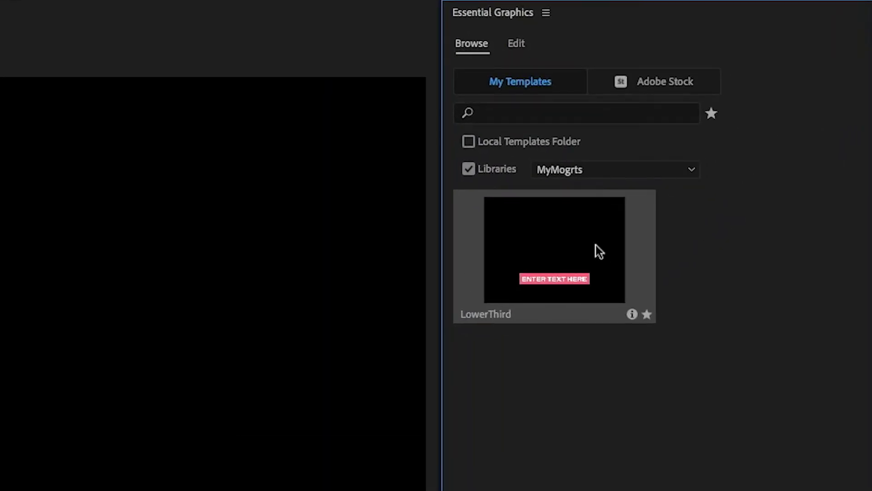
# Place the LowerThird template at the start of V1, keeping sequence settings, and paste copies end to end.
pyautogui.moveTo(596, 244); pyautogui.dragTo(0, 490)
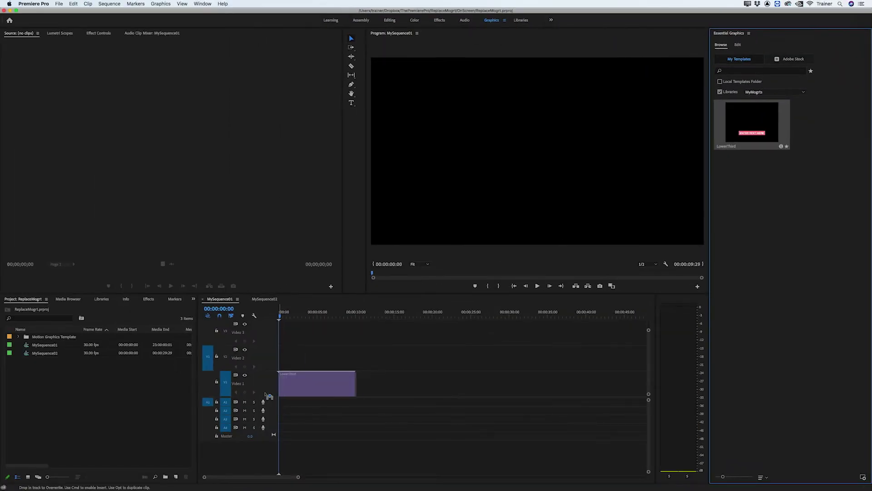
pyautogui.moveTo(269, 397); pyautogui.dragTo(269, 396)
pyautogui.click(476, 269)
pyautogui.click(330, 384)
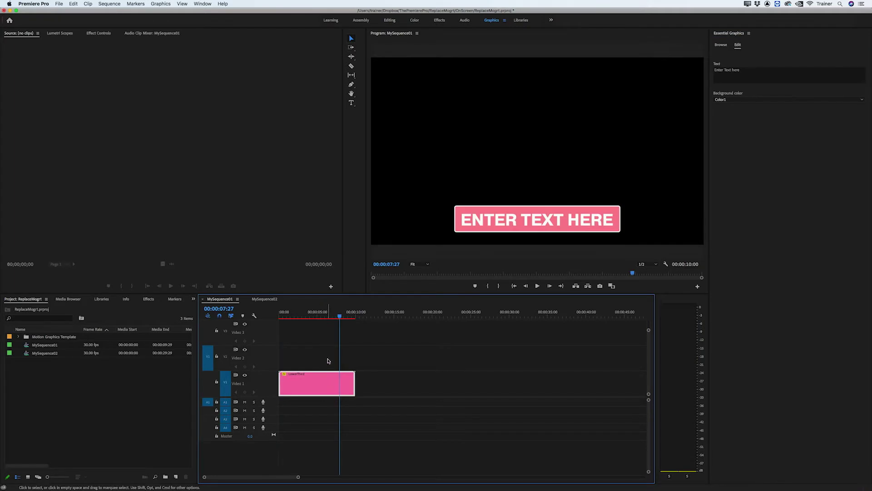
pyautogui.press('Down')
pyautogui.press('super+v')
pyautogui.press('super+v')
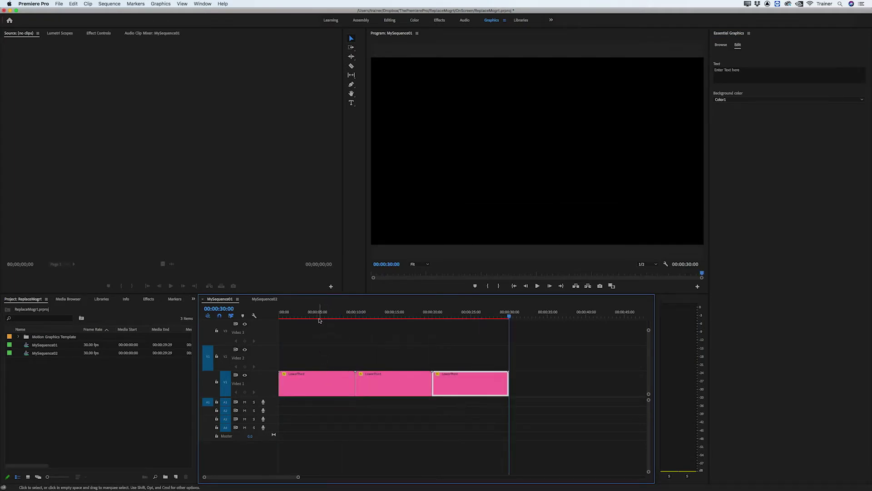
# Title the first two LowerThird clips 'Text 1' and 'Text 2'.
pyautogui.click(319, 314)
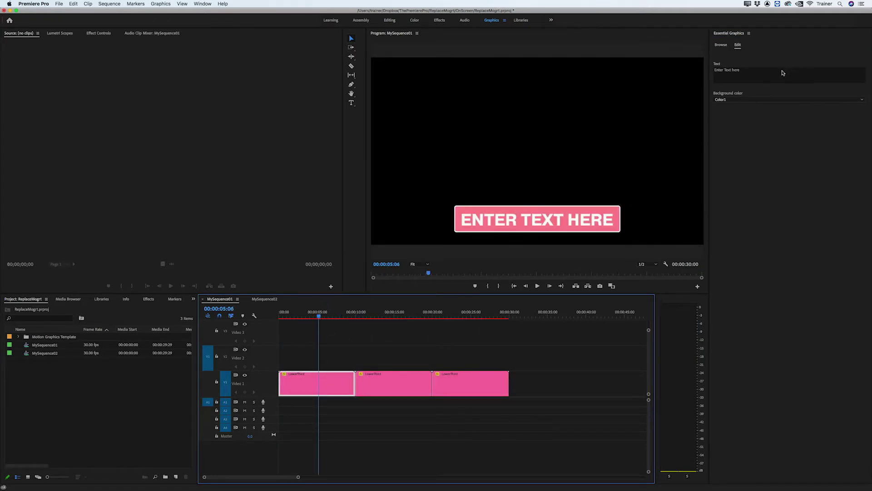
pyautogui.click(782, 70)
pyautogui.write('Text 1')
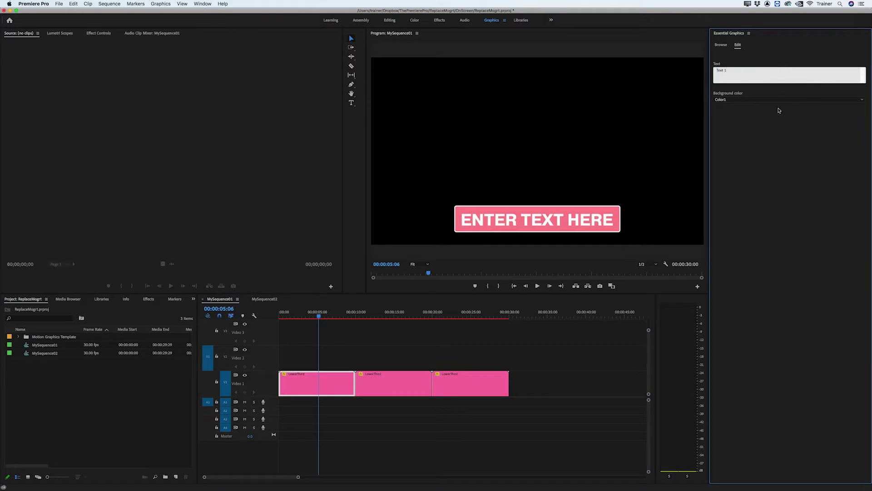
pyautogui.click(780, 111)
pyautogui.click(382, 313)
pyautogui.click(782, 70)
pyautogui.write('Text 2')
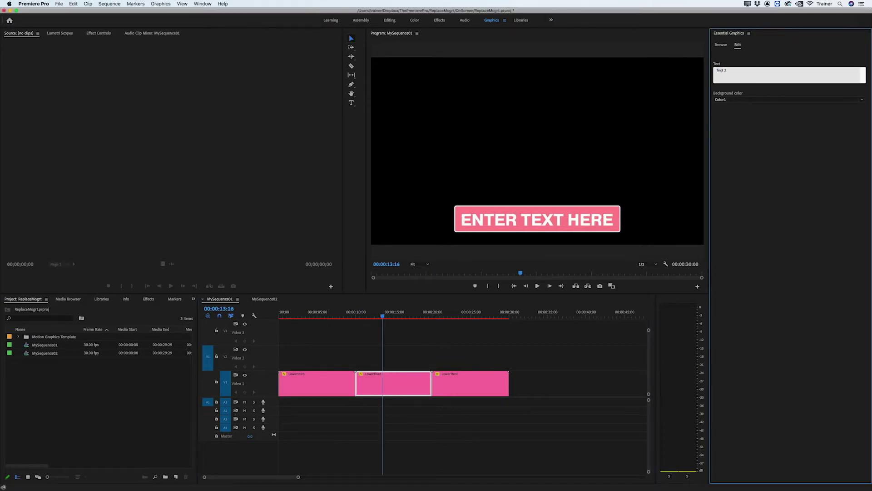
pyautogui.click(780, 111)
# Title the third LowerThird clip 'Text 3' and give it the Color3 background.
pyautogui.click(477, 314)
pyautogui.click(738, 82)
pyautogui.write('Text 3')
pyautogui.click(744, 154)
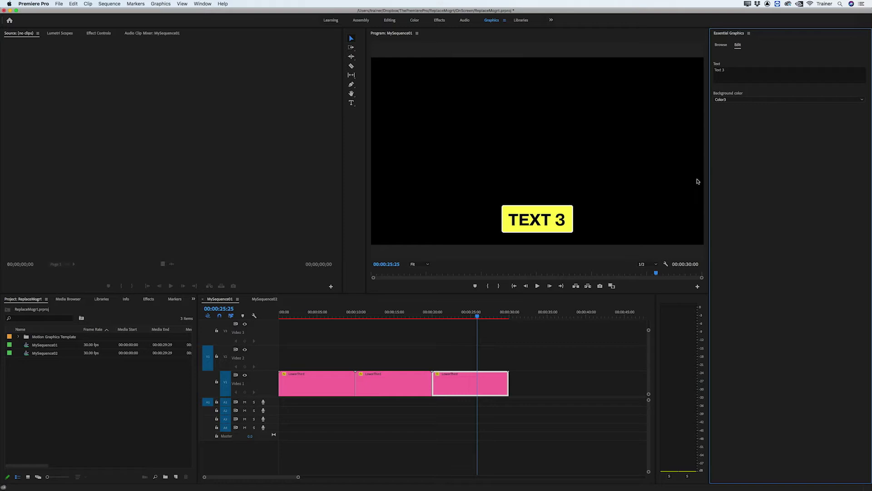
pyautogui.moveTo(336, 309); pyautogui.dragTo(458, 305)
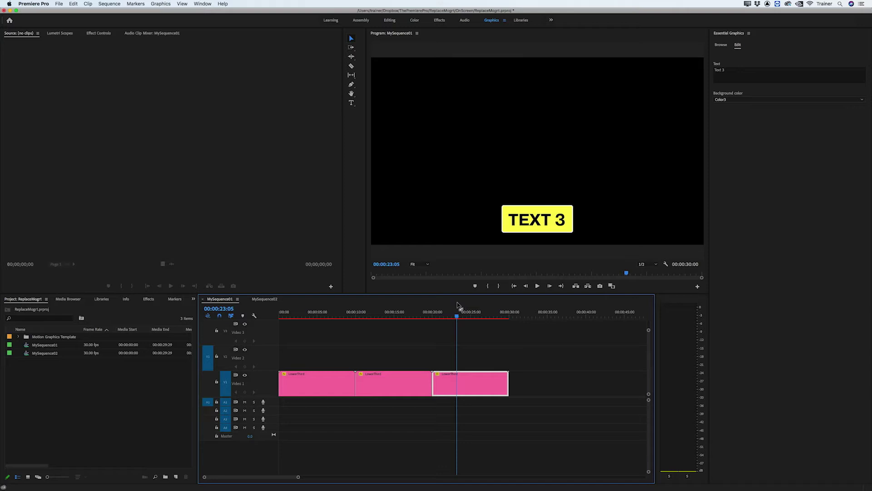
# In After Effects, change the LowerThird Text layer's font from Pragmatica Bold to Proxima Nova Thin.
pyautogui.press('super+Tab')
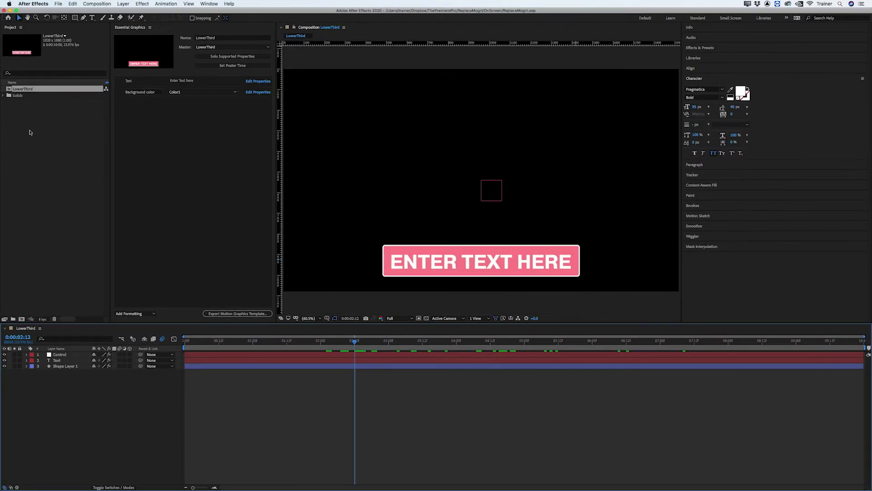
pyautogui.click(477, 266)
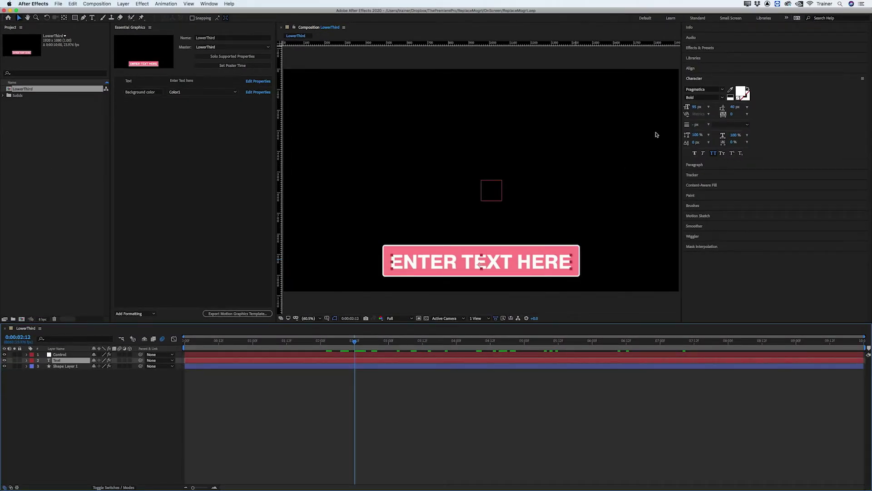
pyautogui.click(716, 89)
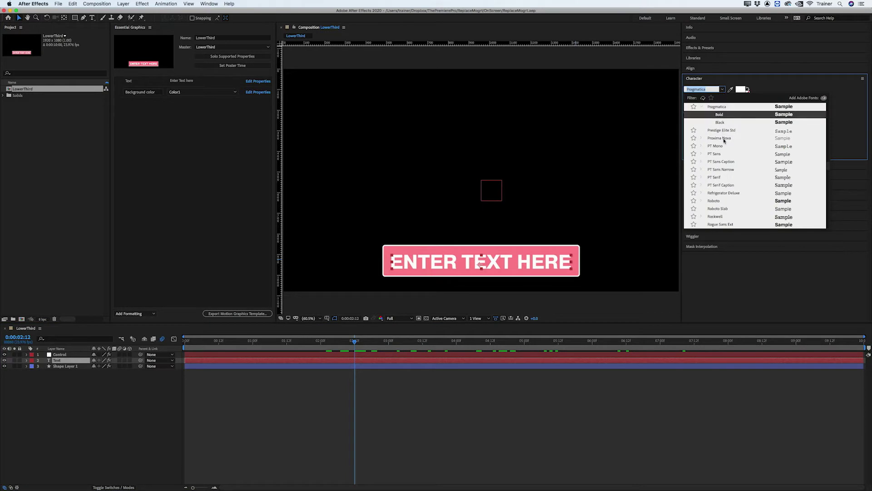
pyautogui.click(726, 190)
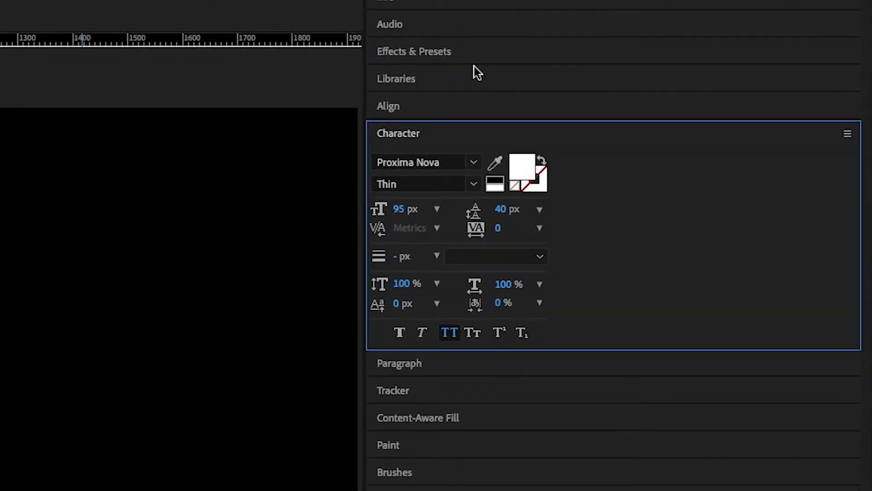
# Delete the old LowerThird template from the MyMogrts library.
pyautogui.click(723, 54)
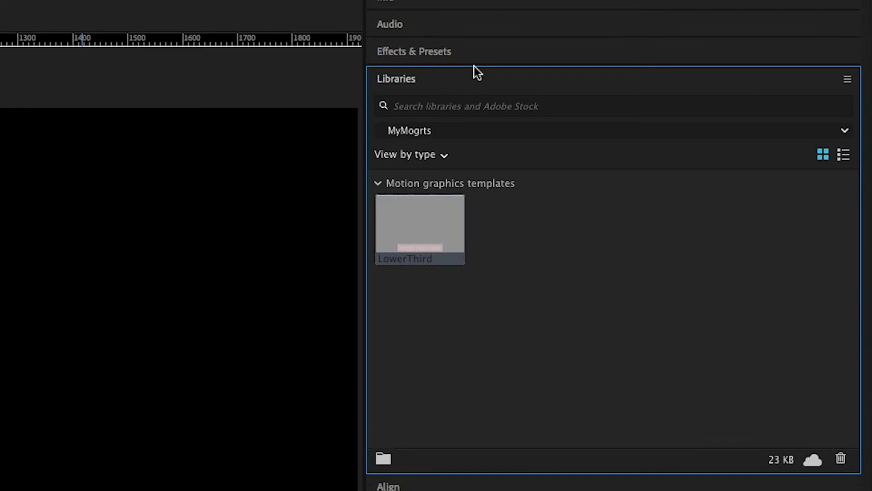
pyautogui.rightClick(453, 221)
pyautogui.click(516, 364)
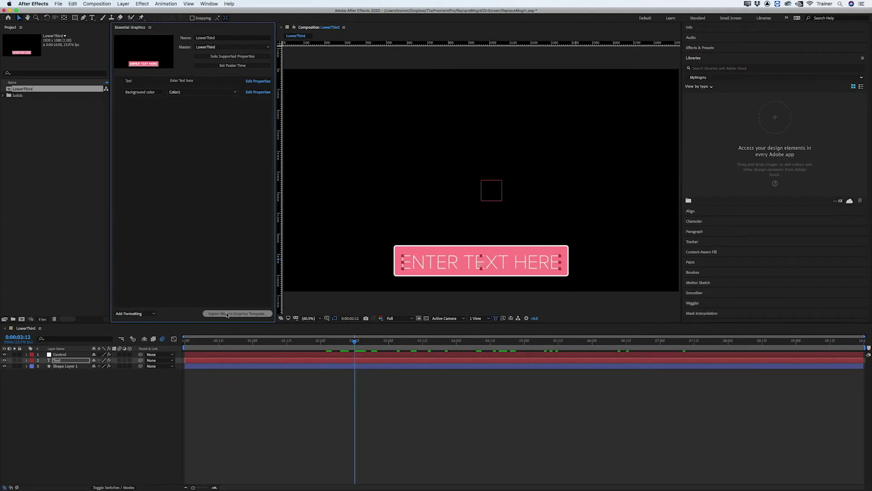
# Export the LowerThird comp as a motion graphics template to MyMogrts, then preview TEXT 1 in Premiere.
pyautogui.click(227, 313)
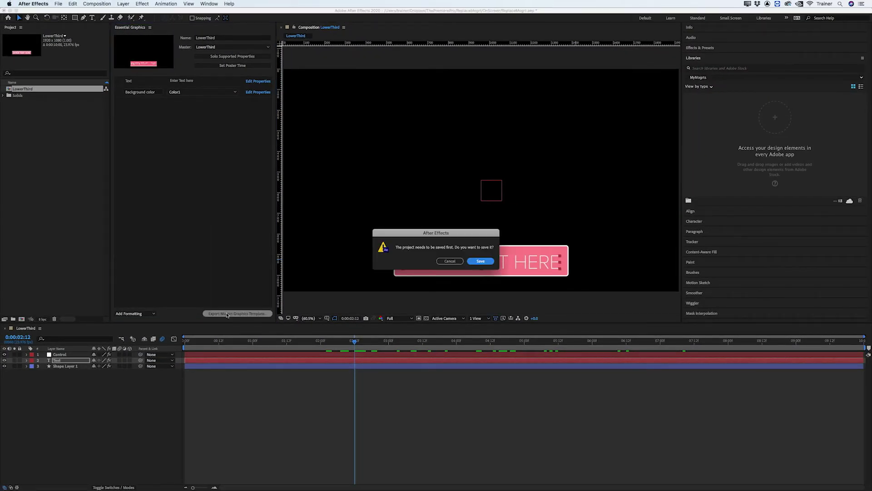
pyautogui.click(480, 261)
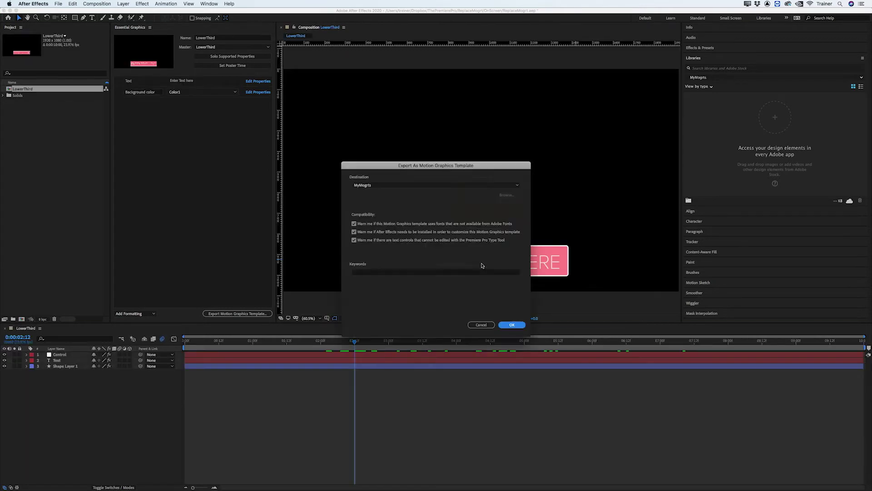
pyautogui.click(511, 323)
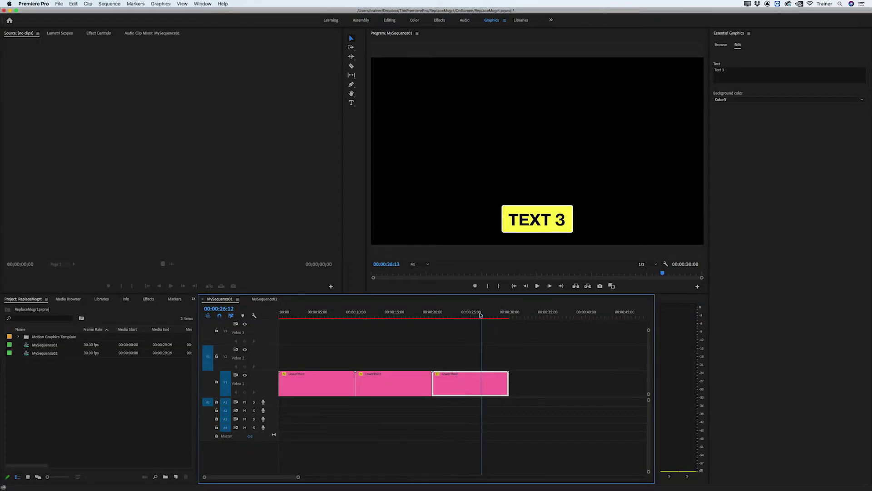
pyautogui.moveTo(509, 326); pyautogui.dragTo(333, 326)
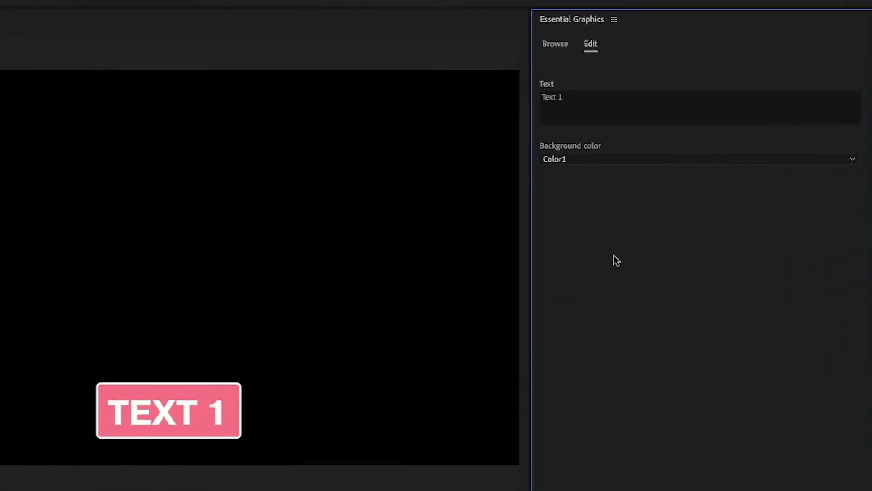
# Show the MyMogrts templates in Essential Graphics Browse, including the updated LowerThird.
pyautogui.click(556, 43)
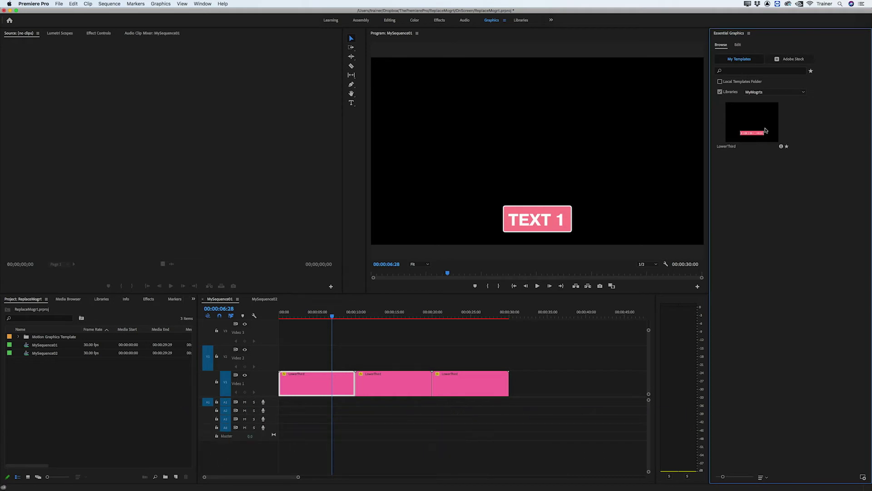
# Drop the updated LowerThird onto the third clip, replace all instances, and check the blue TEXT 2 clip.
pyautogui.moveTo(763, 129); pyautogui.dragTo(471, 375)
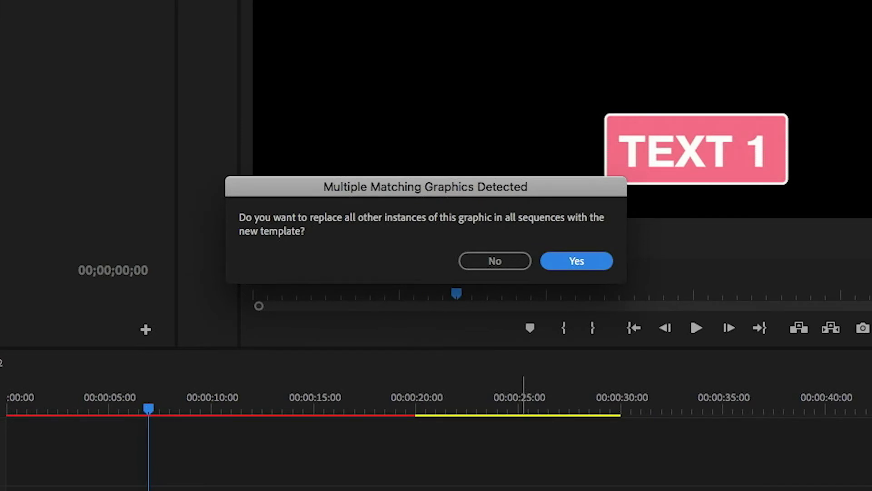
pyautogui.click(577, 261)
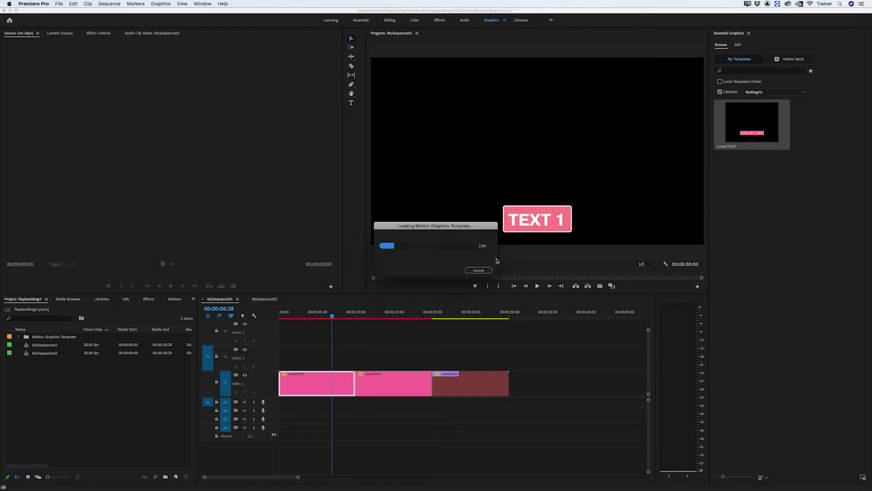
pyautogui.moveTo(322, 316); pyautogui.dragTo(414, 333)
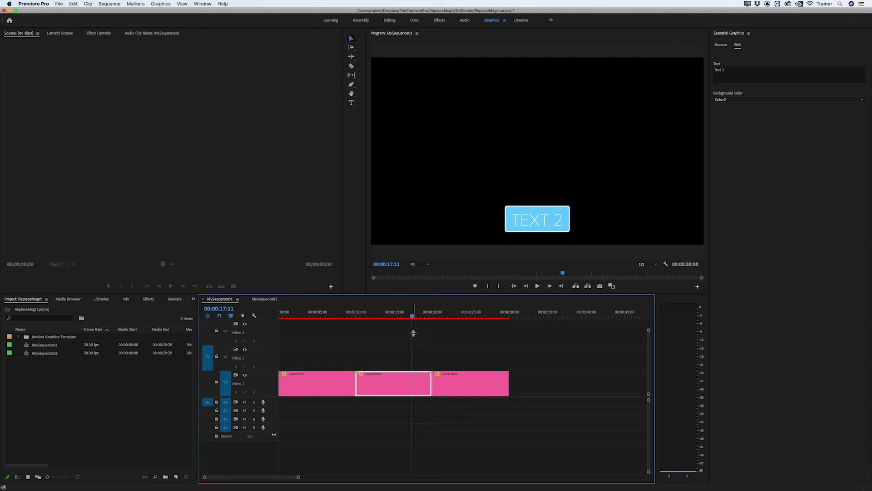
# Switch to MySequence02 and scrub to confirm the yellow TEXT 6 clip uses the new design.
pyautogui.click(270, 299)
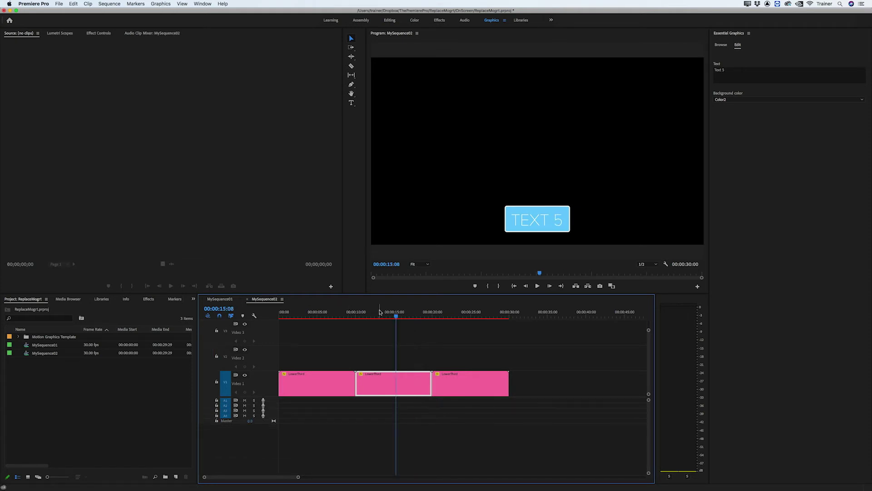
pyautogui.moveTo(380, 314); pyautogui.dragTo(476, 341)
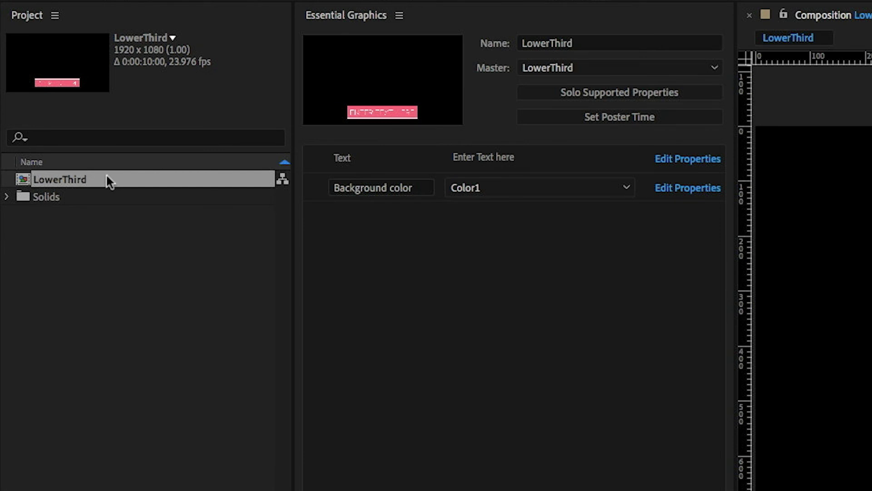
# Duplicate the LowerThird composition and set LowerThird 2 as the template's master composition.
pyautogui.click(23, 179)
pyautogui.hotkey('ctrl', 'd')
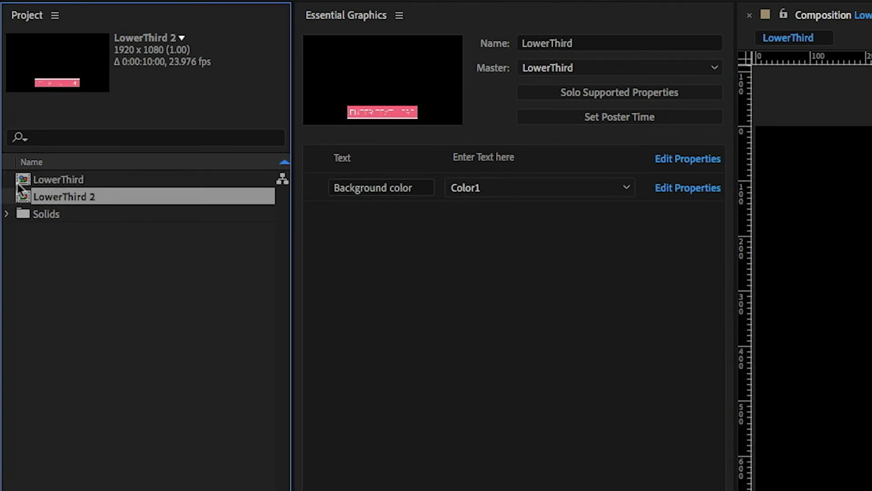
pyautogui.click(588, 69)
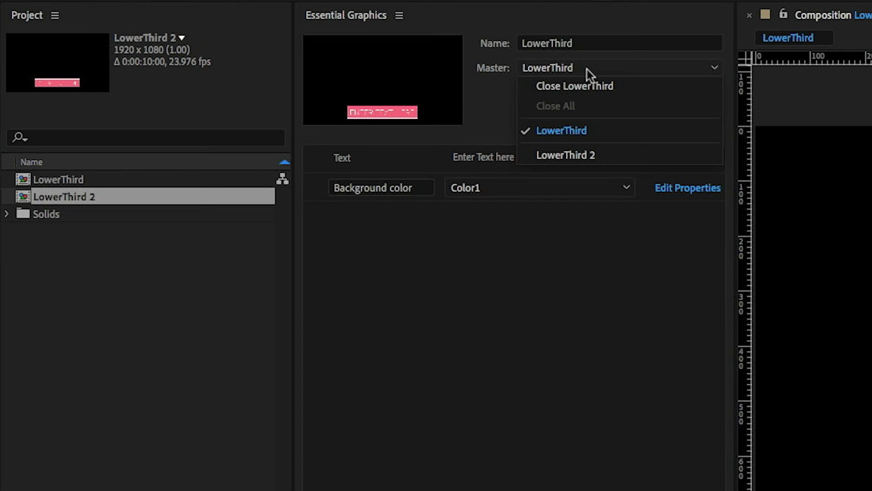
pyautogui.click(594, 162)
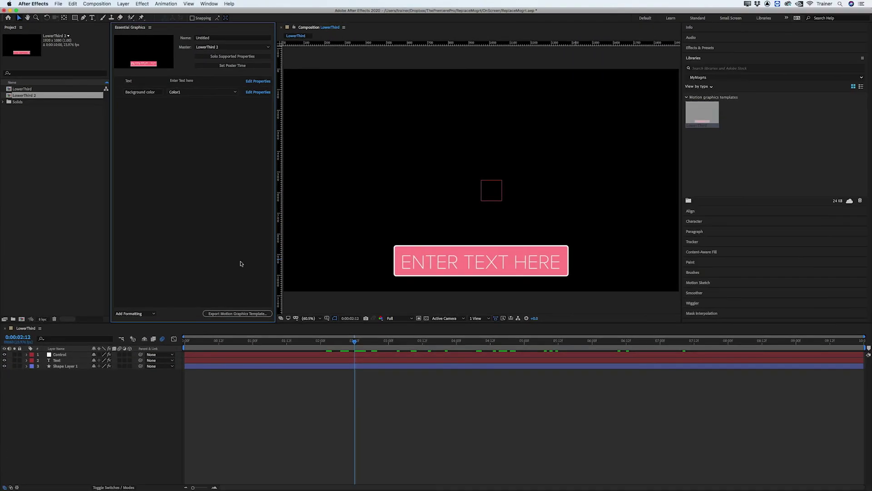
# Save the project and export LowerThird 2 as a second template to MyMogrts.
pyautogui.click(245, 313)
pyautogui.click(482, 259)
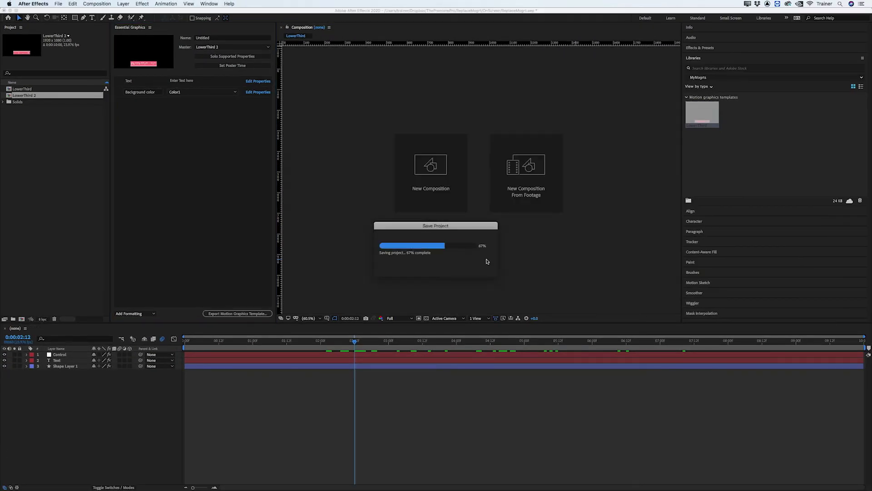
pyautogui.click(512, 324)
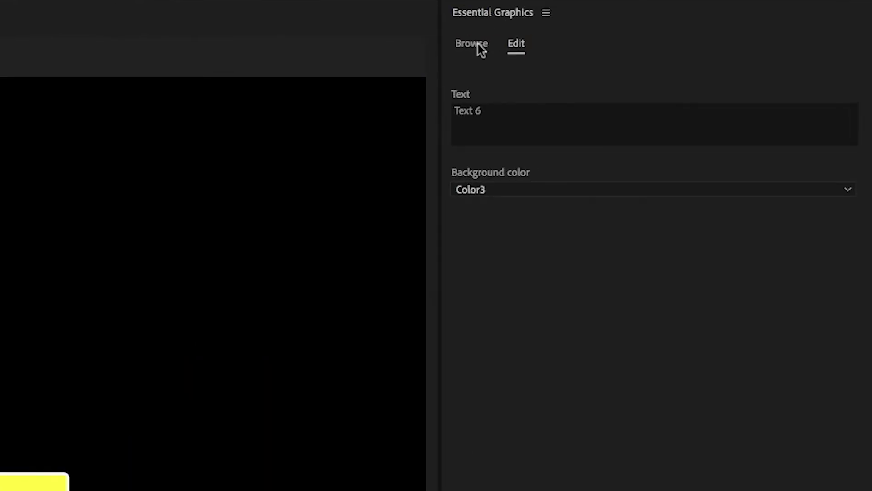
# Replace the third clip with the Untitled template across all sequences, then scrub to preview the result.
pyautogui.click(480, 48)
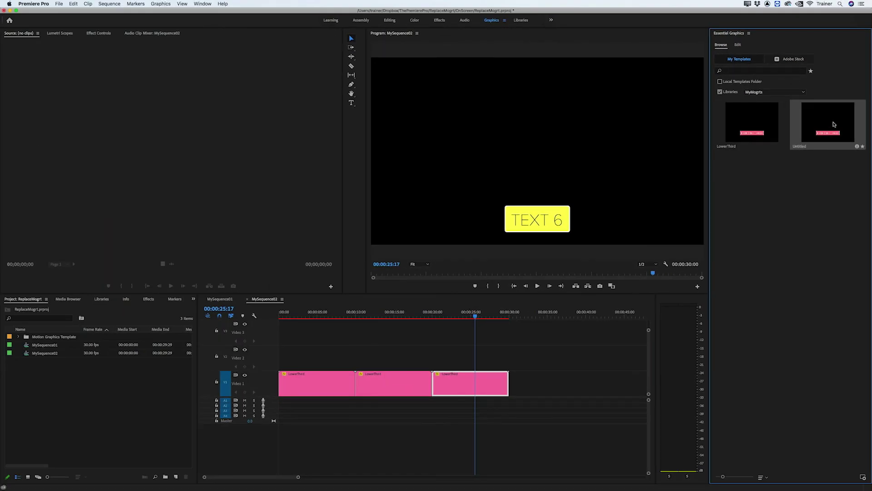
pyautogui.moveTo(835, 124); pyautogui.dragTo(473, 384)
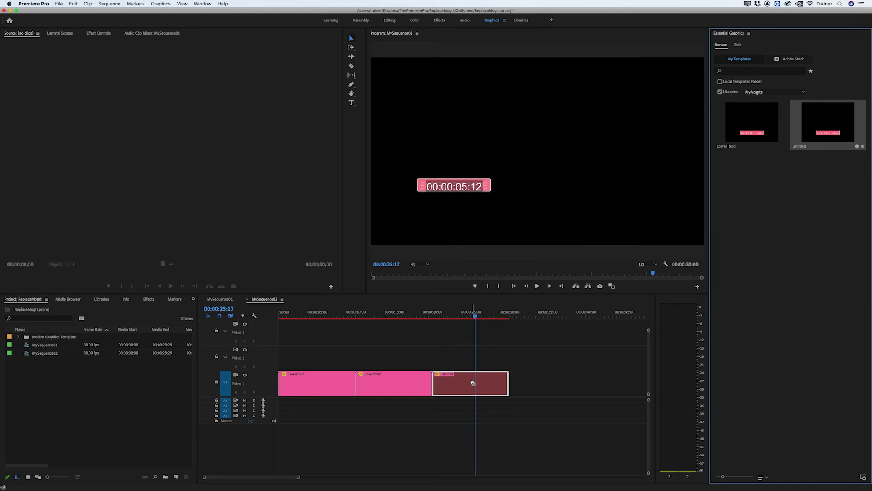
pyautogui.click(493, 261)
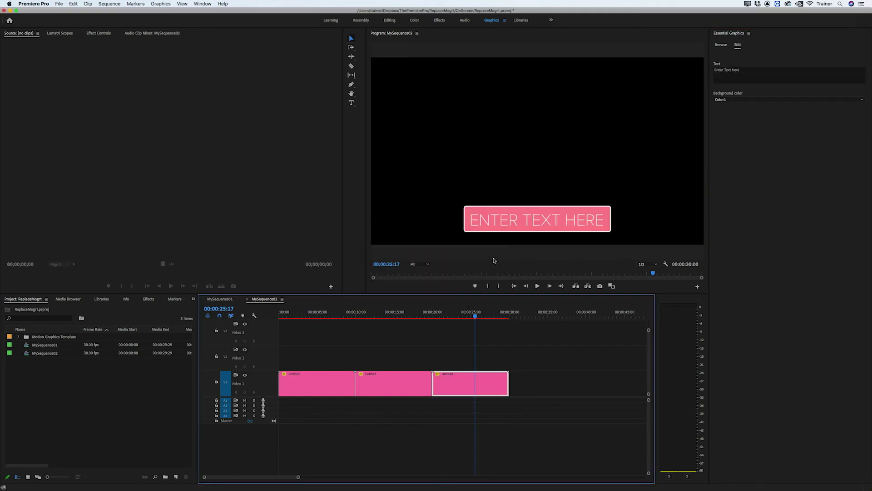
pyautogui.click(478, 313)
pyautogui.moveTo(477, 313); pyautogui.dragTo(328, 315)
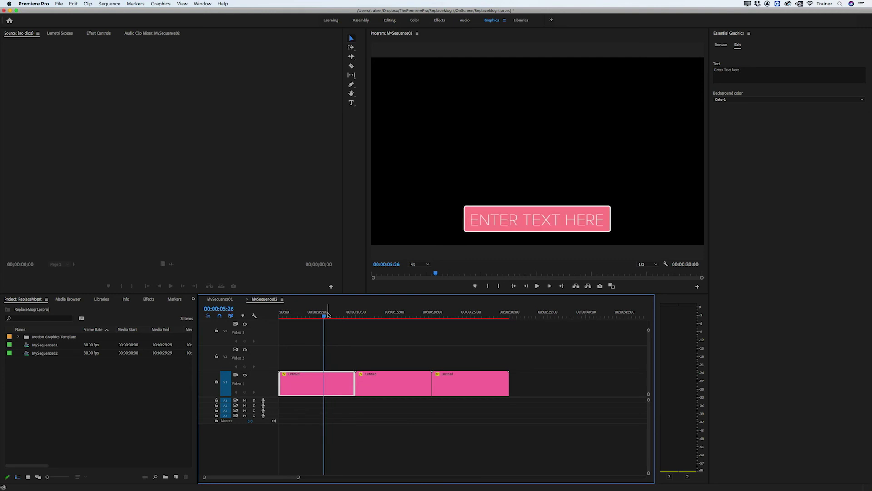